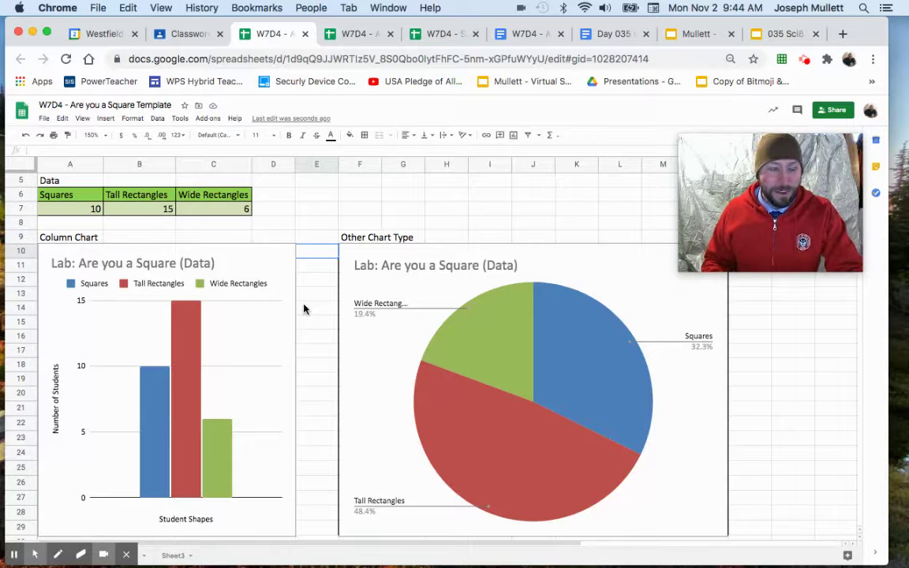
Delete the existing column chart and pie chart from the sheet, leaving both chart boxes empty.
{"action": "mouse_move", "coordinate": [734, 210]}
{"action": "left_click_drag", "start_coordinate": [751, 210], "coordinate": [561, 140]}
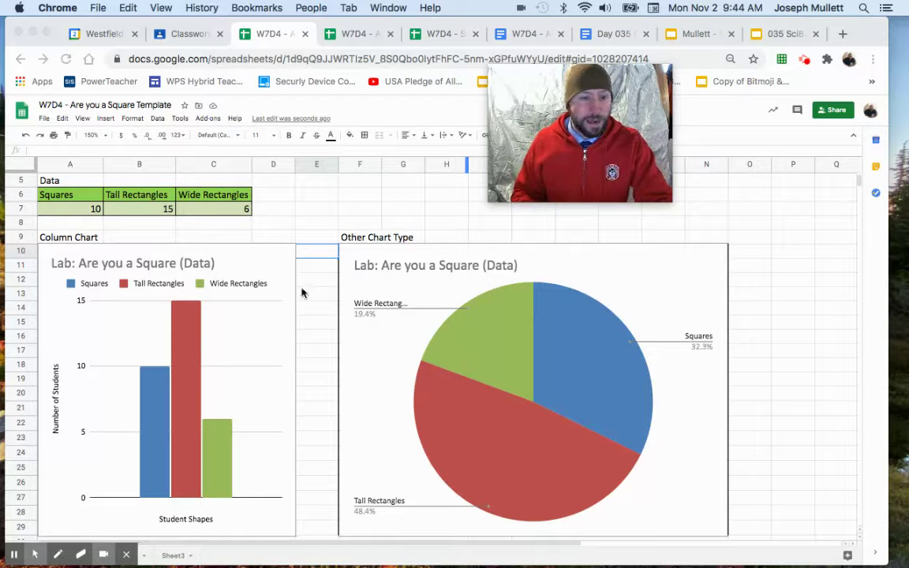
{"action": "left_click", "coordinate": [222, 239]}
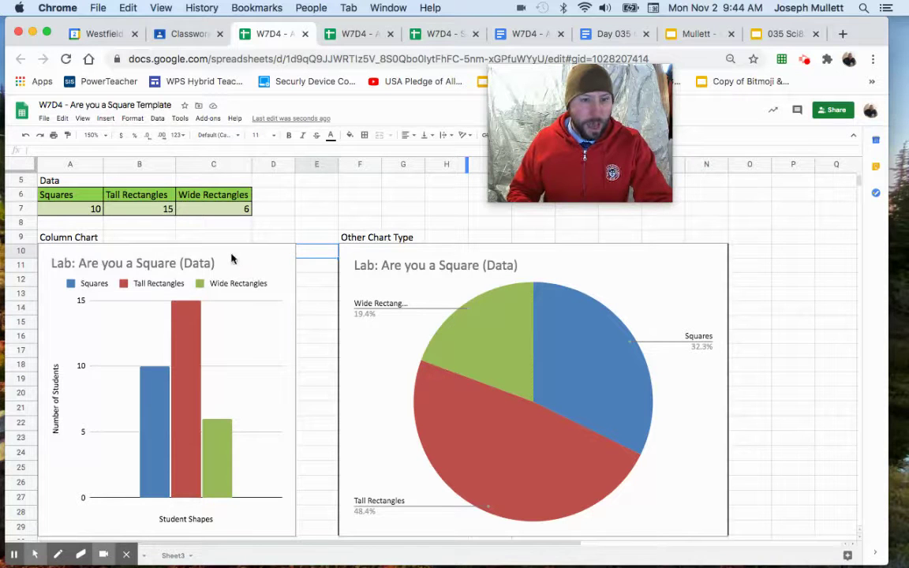
{"action": "left_click", "coordinate": [223, 261]}
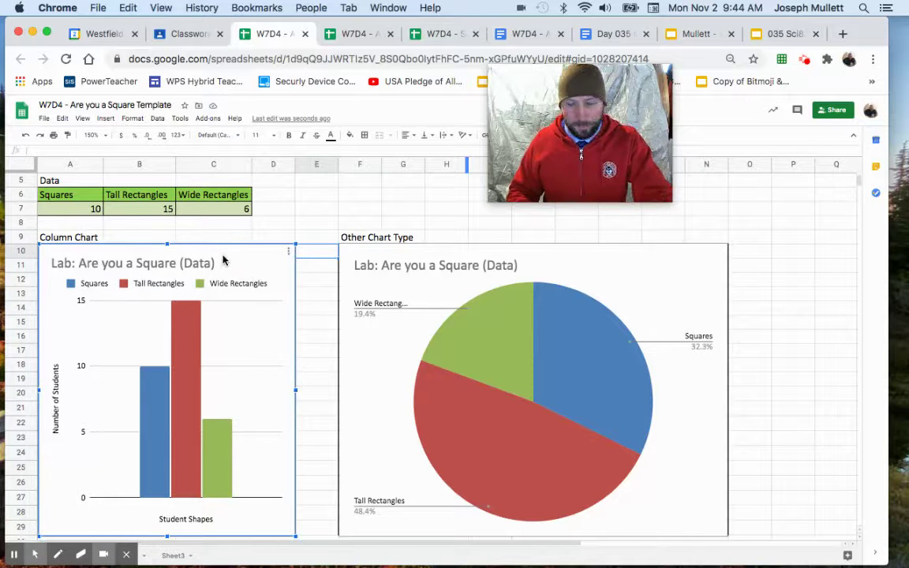
{"action": "key", "text": "BackSpace"}
{"action": "left_click", "coordinate": [662, 262]}
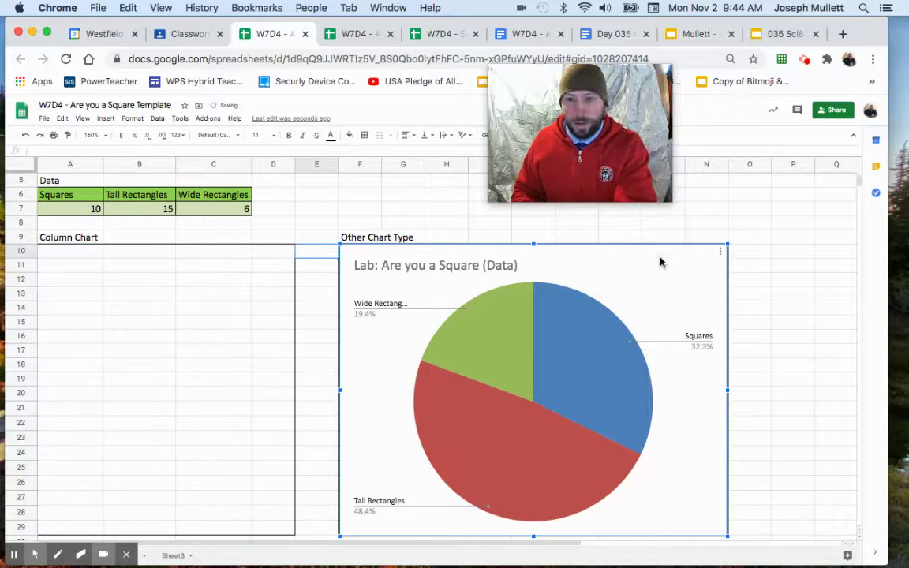
{"action": "key", "text": "BackSpace"}
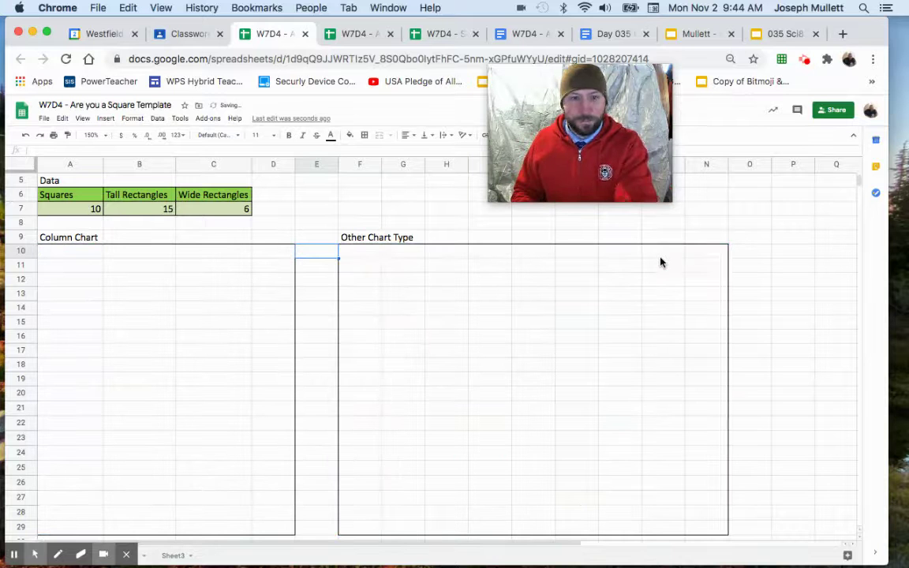
Insert a new chart from cell A10 and choose the basic column chart type.
{"action": "left_click", "coordinate": [260, 258]}
{"action": "left_click", "coordinate": [51, 258]}
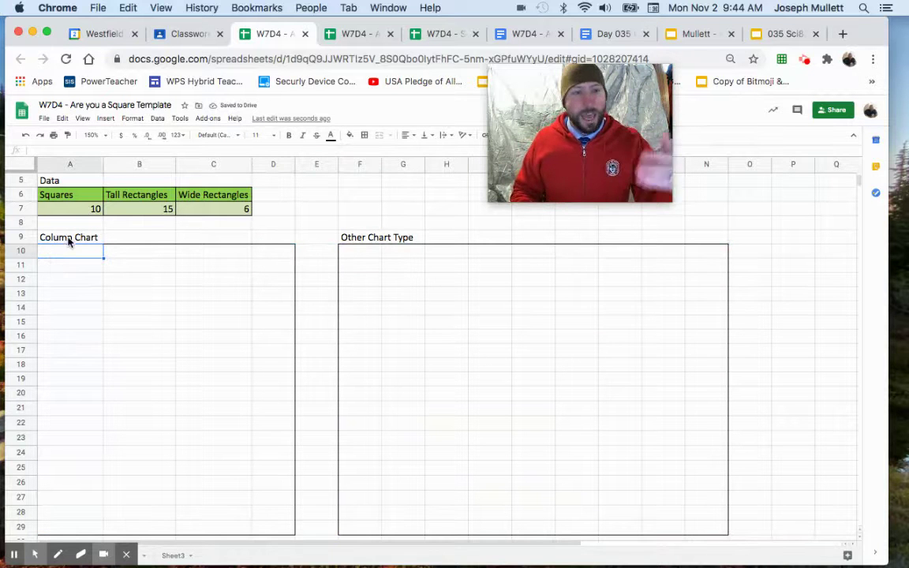
{"action": "left_click", "coordinate": [105, 118]}
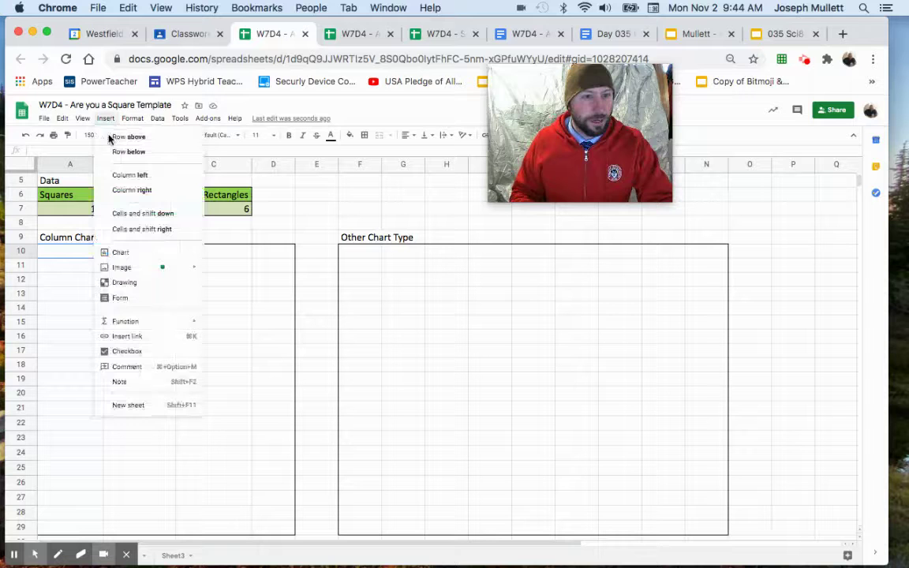
{"action": "left_click", "coordinate": [128, 253]}
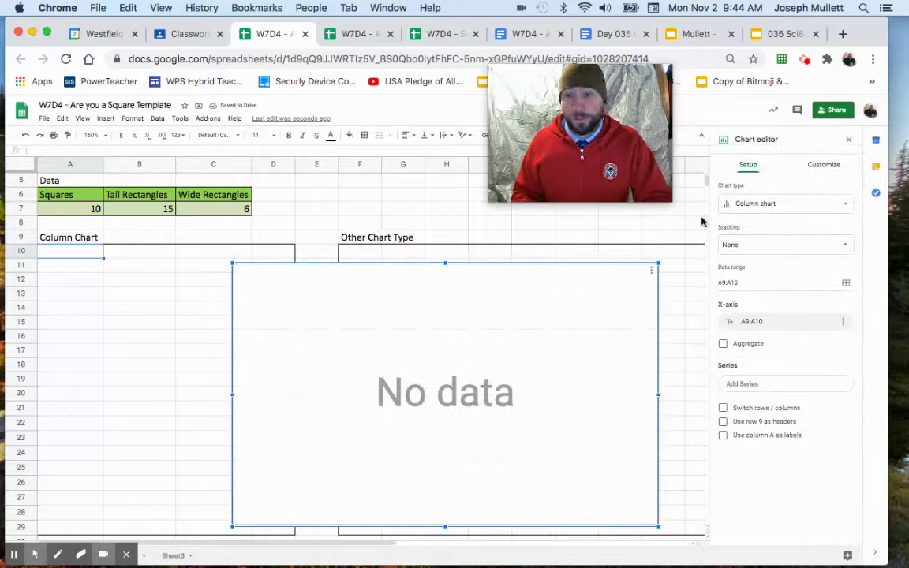
{"action": "left_click", "coordinate": [761, 211]}
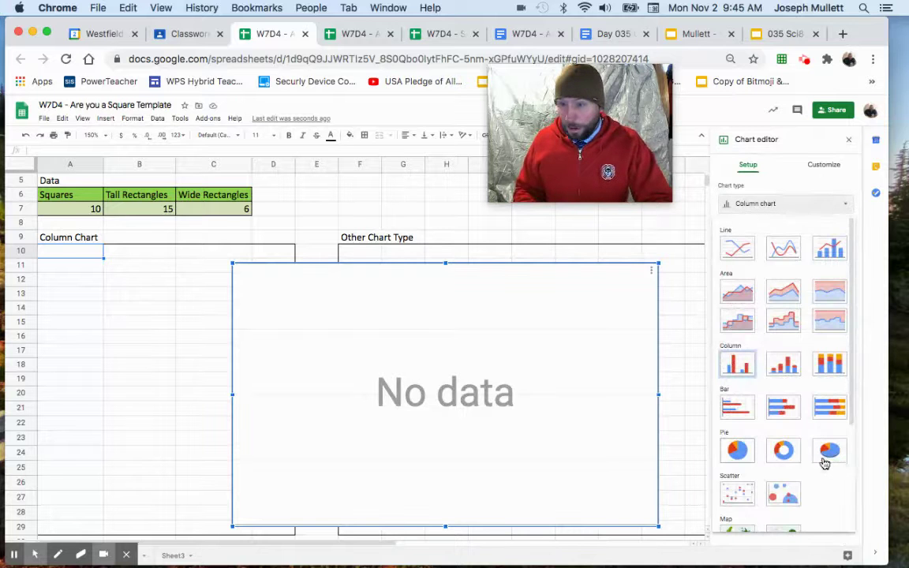
{"action": "left_click", "coordinate": [740, 366]}
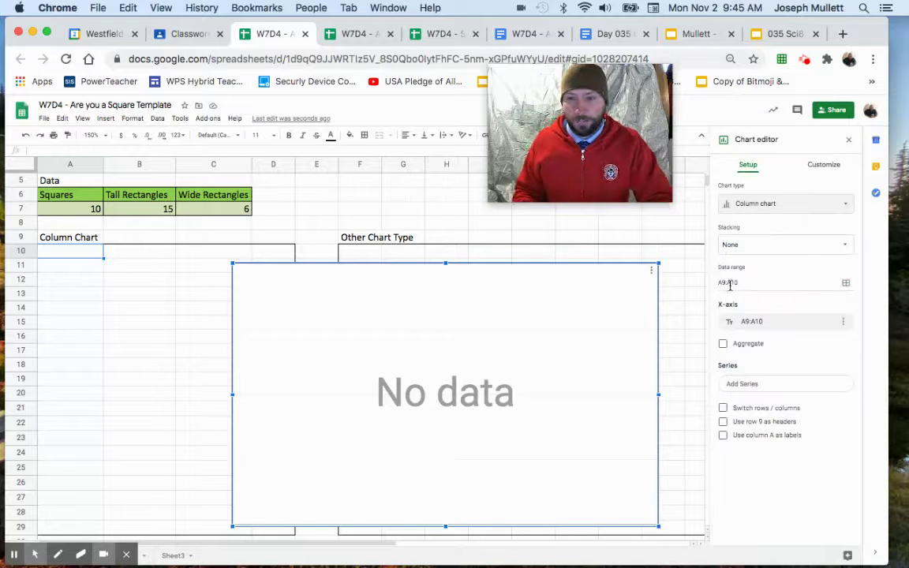
Move the empty chart into the box under the Column Chart label and resize it to fit the border.
{"action": "left_click_drag", "start_coordinate": [508, 333], "coordinate": [331, 311]}
{"action": "left_click_drag", "start_coordinate": [251, 508], "coordinate": [252, 533]}
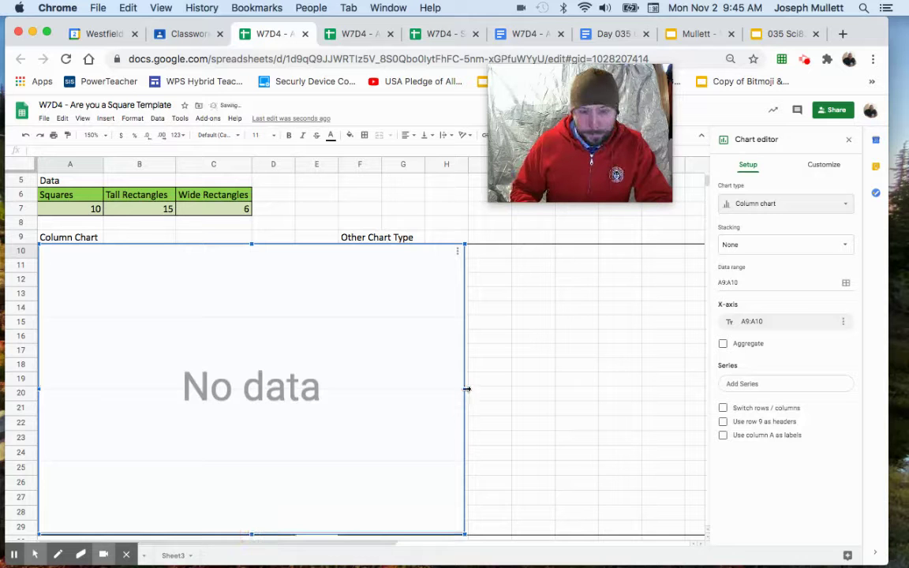
{"action": "mouse_move", "coordinate": [278, 398]}
{"action": "left_mouse_down"}
{"action": "mouse_move", "coordinate": [294, 399]}
{"action": "mouse_move", "coordinate": [290, 386]}
{"action": "left_mouse_up"}
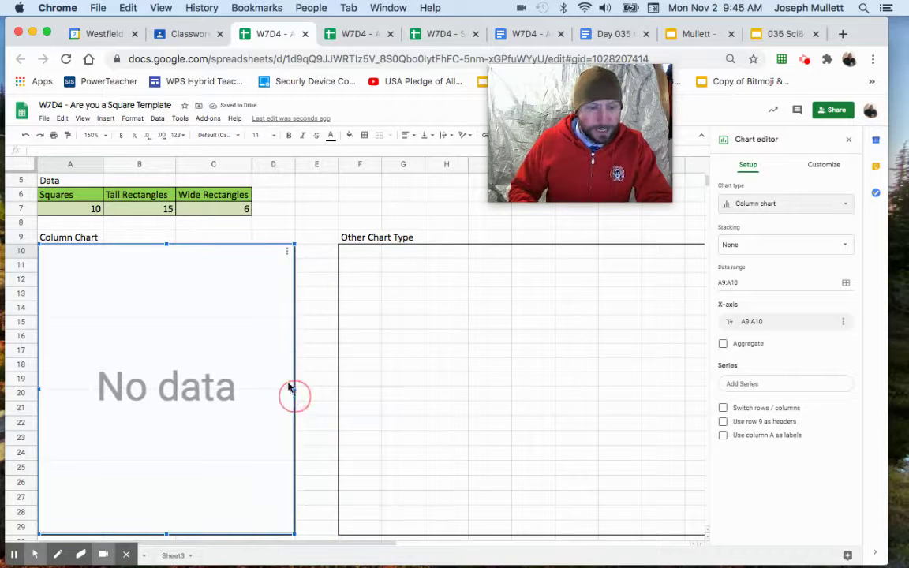
{"action": "left_click", "coordinate": [269, 317]}
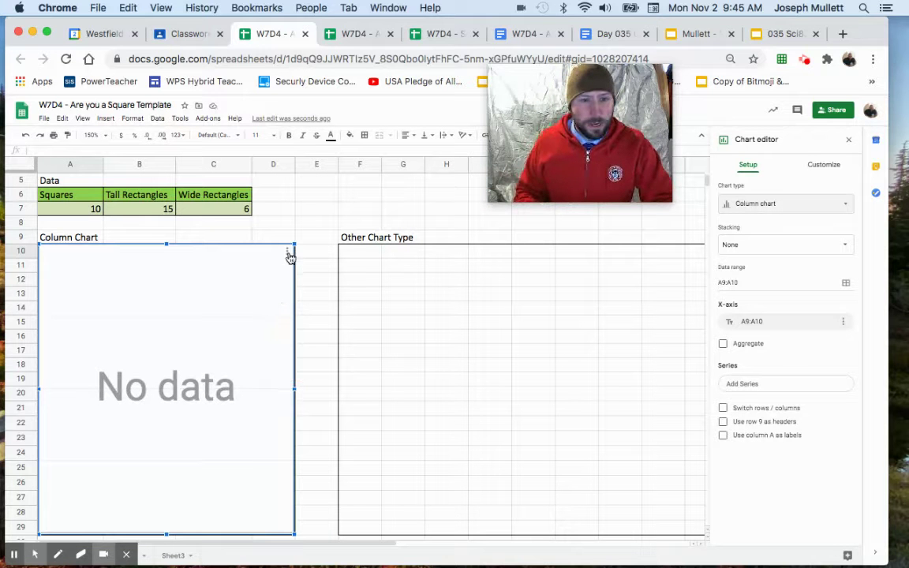
Reopen the empty column chart for editing and set its data range to A6:C7.
{"action": "left_click", "coordinate": [322, 241]}
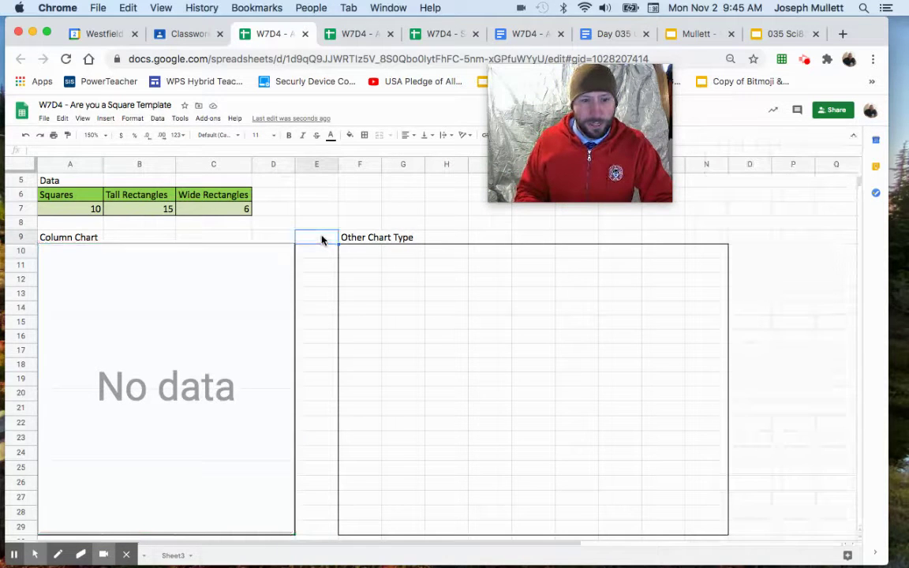
{"action": "left_click", "coordinate": [287, 258]}
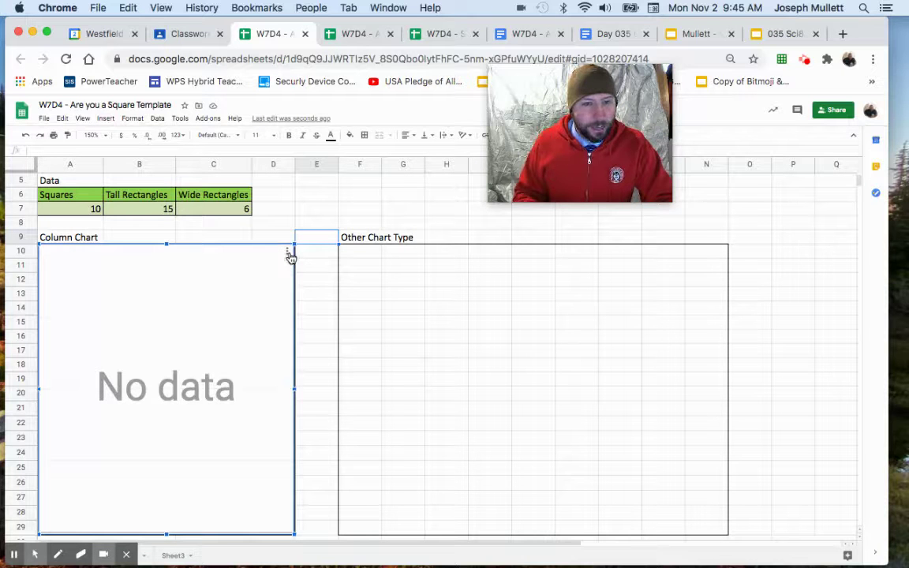
{"action": "left_click", "coordinate": [288, 253]}
{"action": "left_click", "coordinate": [253, 267]}
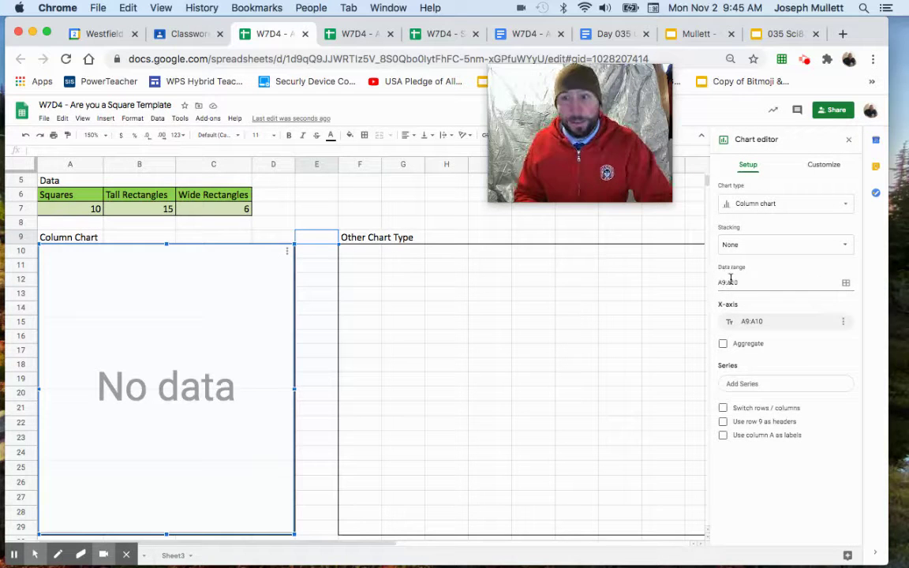
{"action": "left_click", "coordinate": [846, 285]}
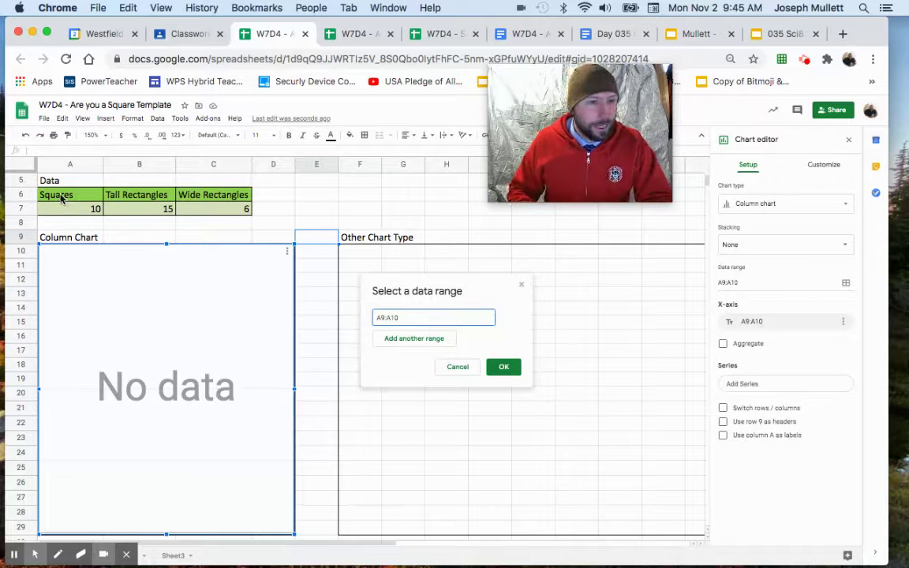
{"action": "left_click_drag", "start_coordinate": [61, 198], "coordinate": [207, 214]}
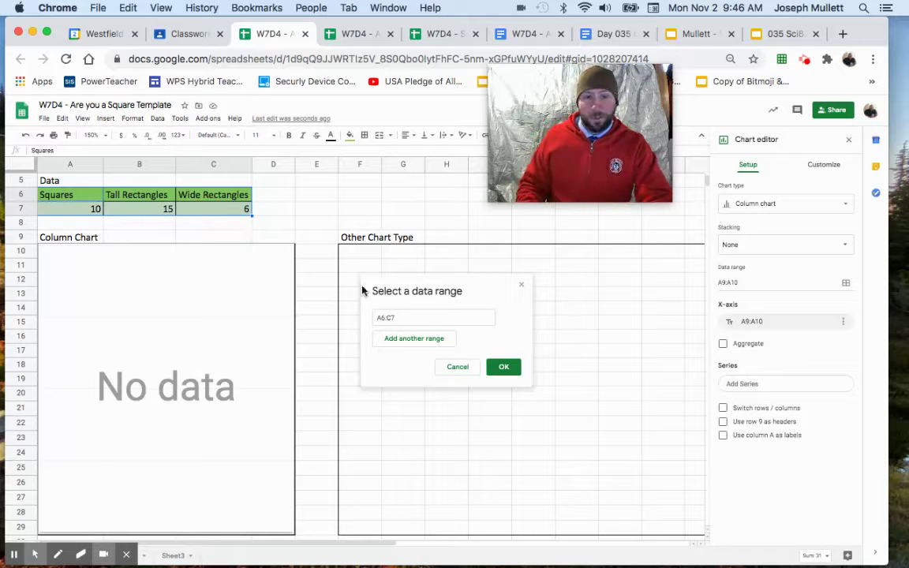
{"action": "left_click", "coordinate": [504, 366]}
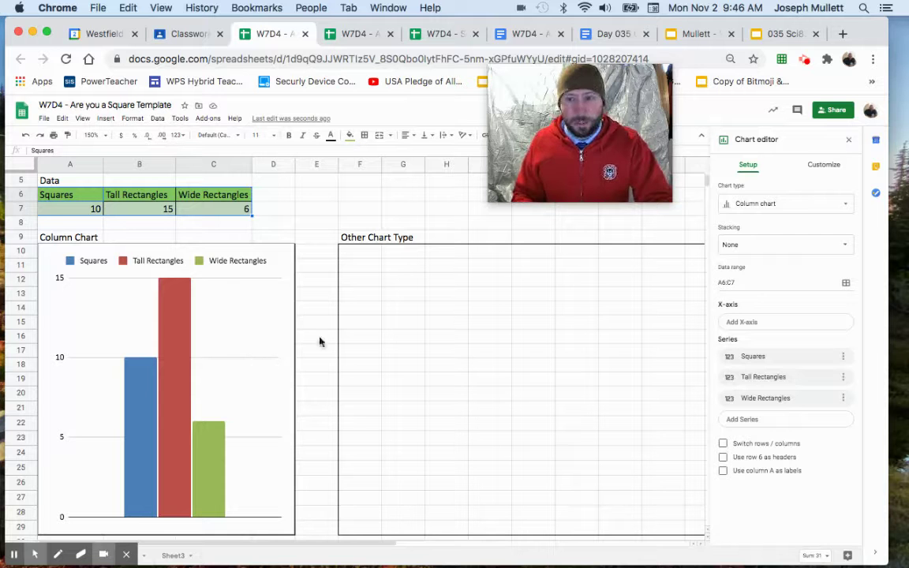
Set the column chart's title to "Lab: Student Data".
{"action": "left_click", "coordinate": [826, 168]}
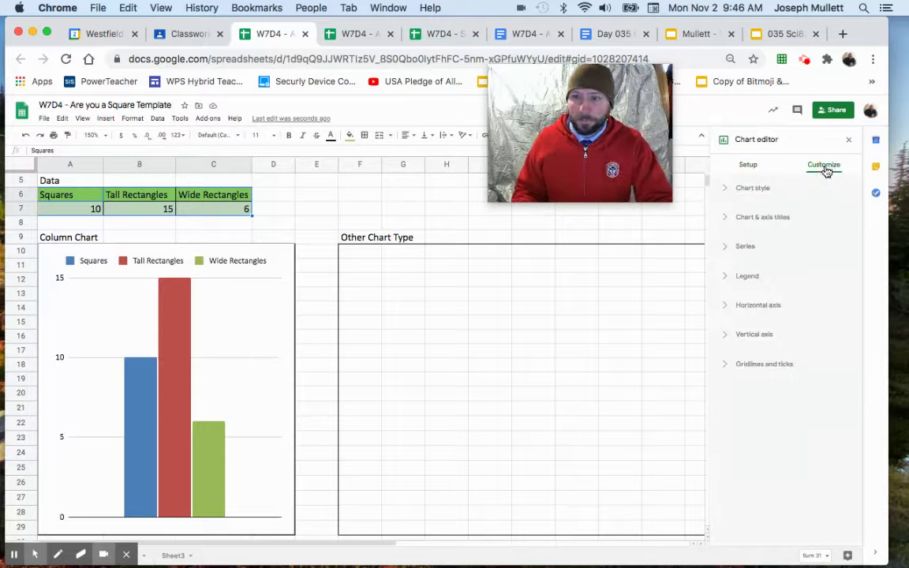
{"action": "left_click", "coordinate": [742, 223]}
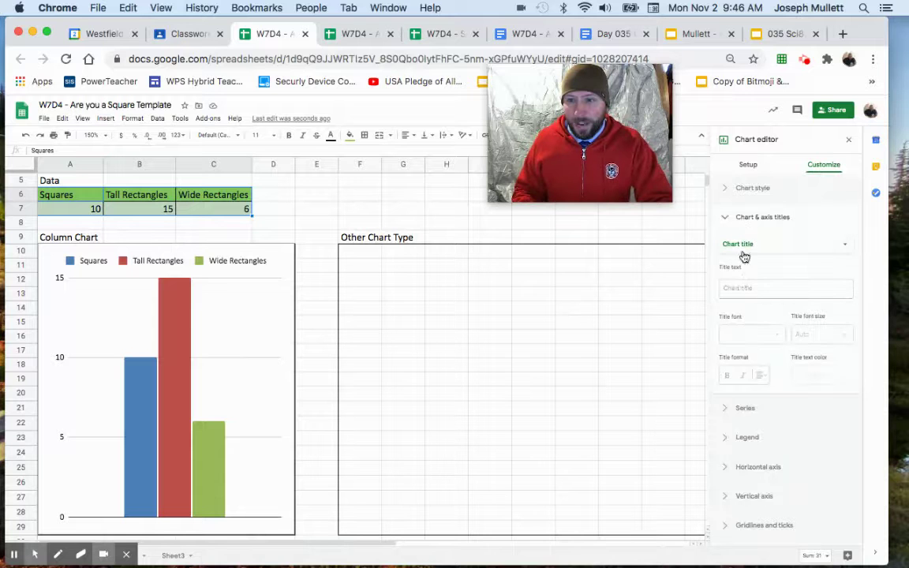
{"action": "left_click", "coordinate": [740, 247]}
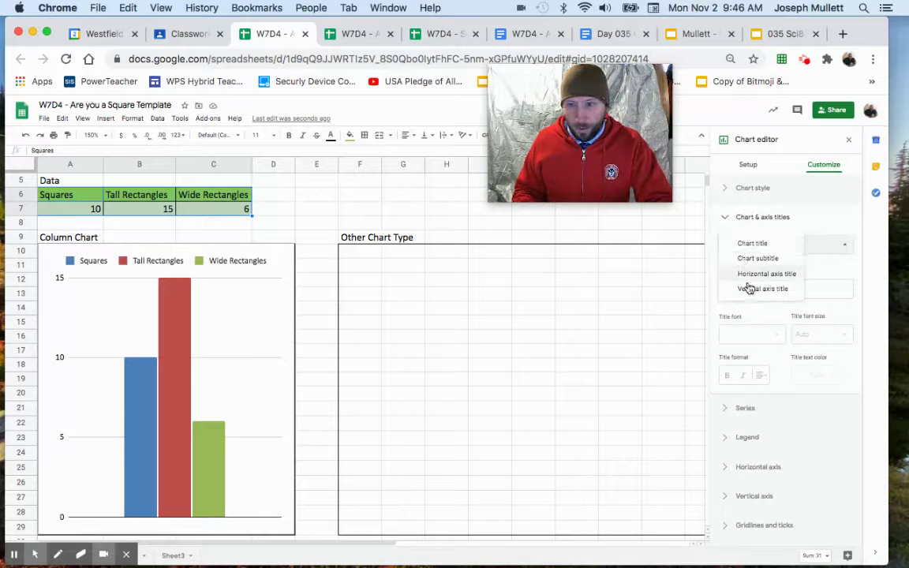
{"action": "left_click", "coordinate": [754, 246]}
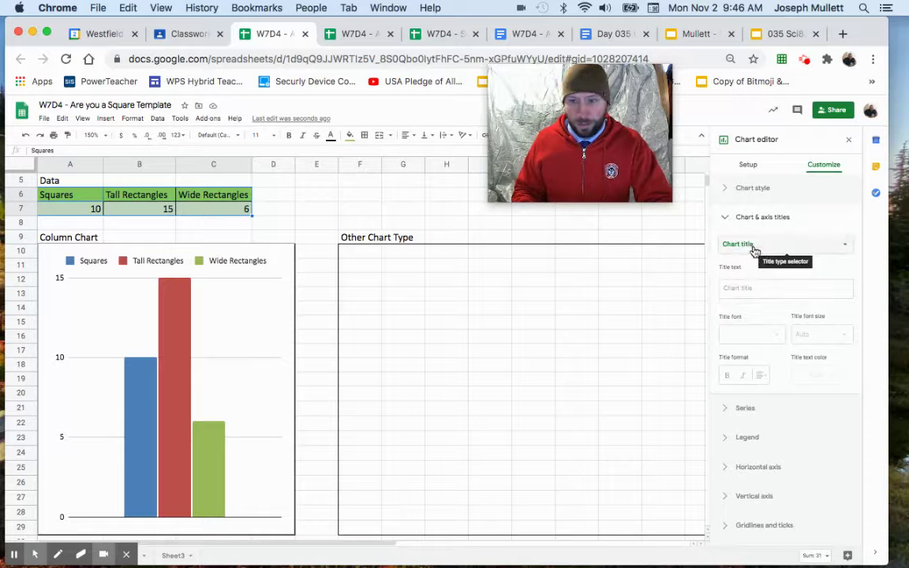
{"action": "left_click", "coordinate": [759, 288]}
{"action": "type", "text": "Lab: S"}
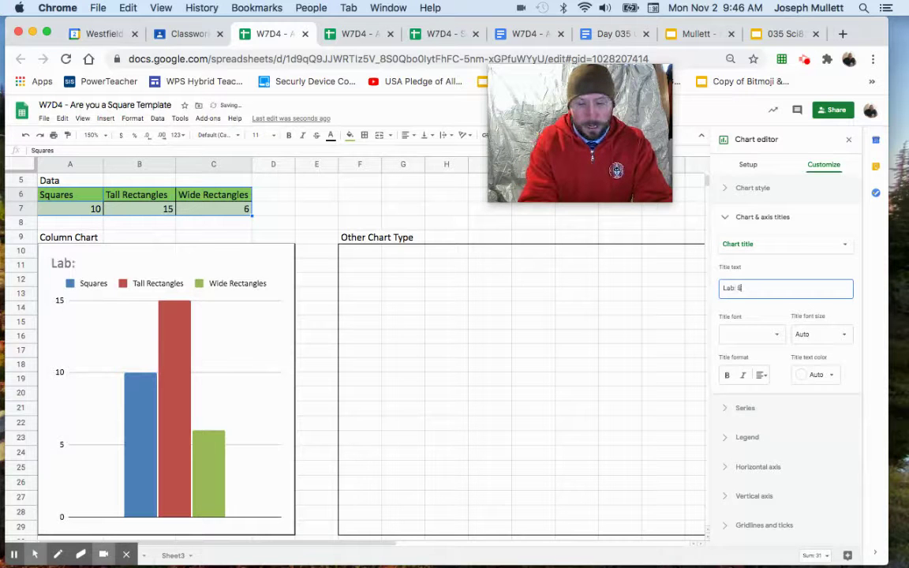
{"action": "type", "text": "tudent Data"}
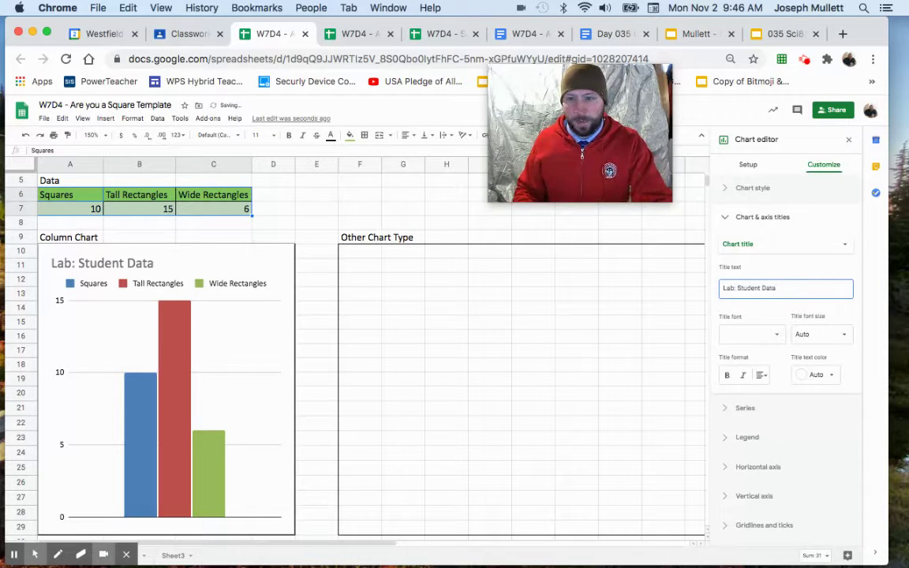
Set the column chart's horizontal axis title to "Student Shape".
{"action": "left_click", "coordinate": [759, 244]}
{"action": "left_click", "coordinate": [762, 273]}
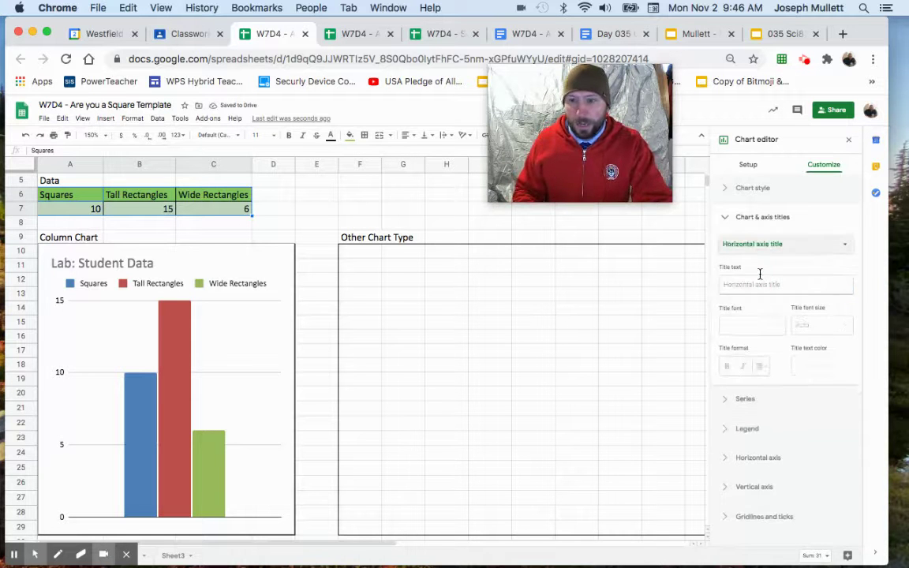
{"action": "left_click", "coordinate": [761, 284]}
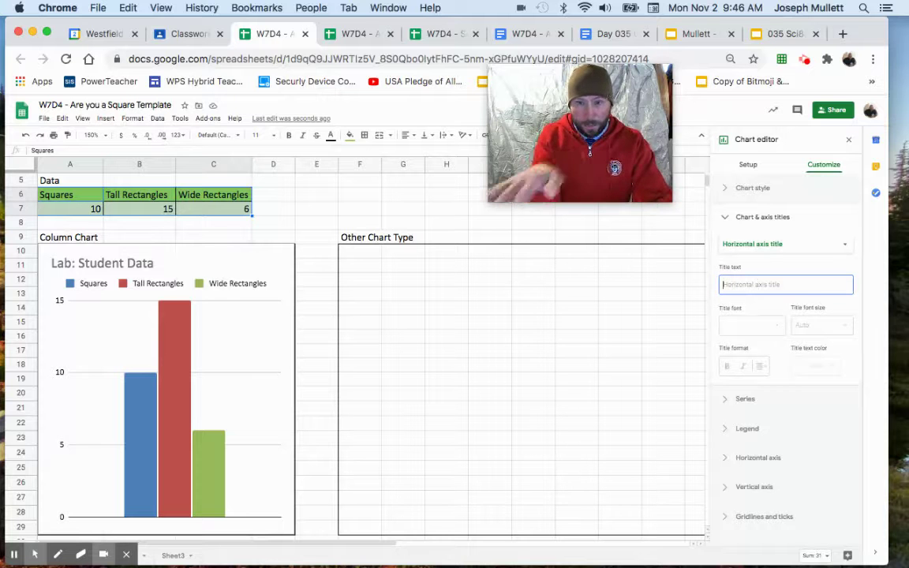
{"action": "type", "text": "Student Shape"}
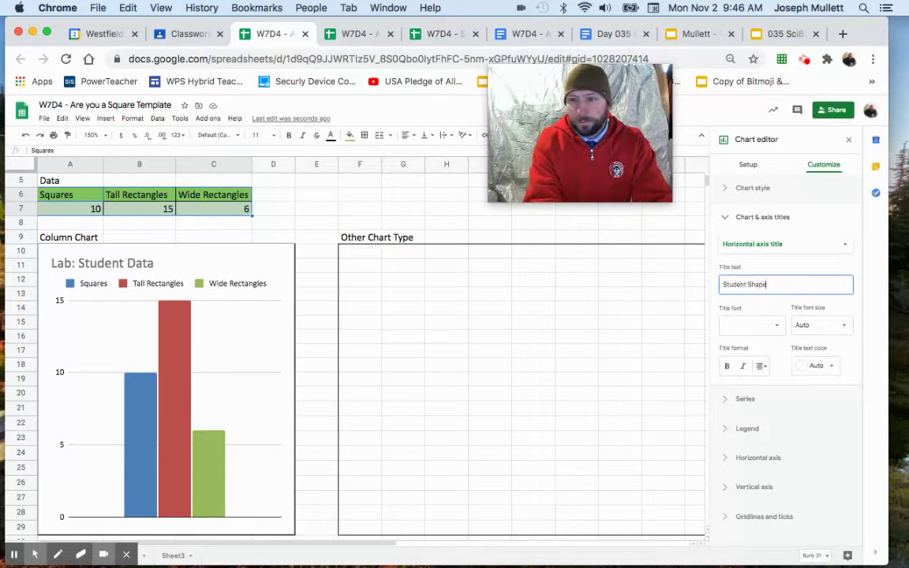
Set the column chart's vertical axis title to "Number of Students" and leave chart editing.
{"action": "left_click", "coordinate": [774, 246]}
{"action": "left_click", "coordinate": [771, 260]}
{"action": "left_click", "coordinate": [772, 279]}
{"action": "type", "text": "Number of Students"}
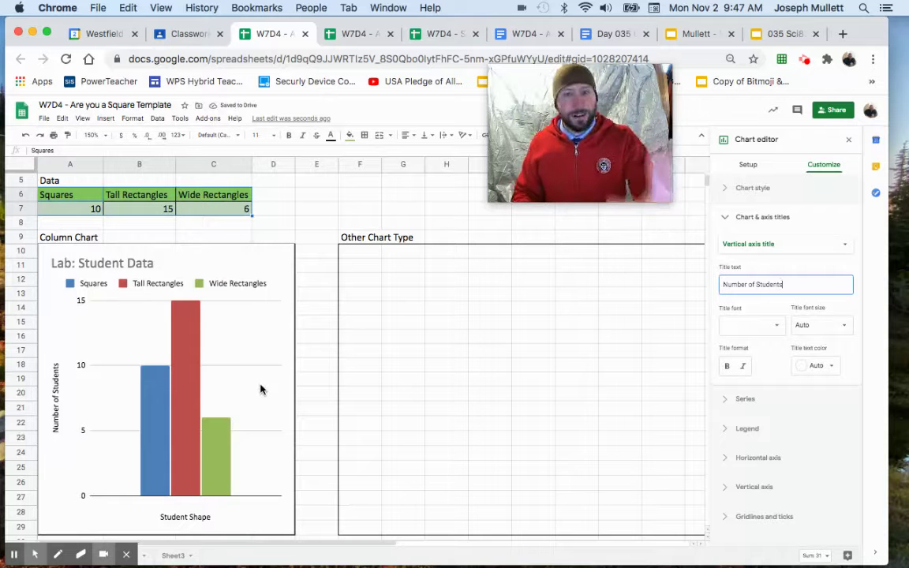
{"action": "left_click", "coordinate": [366, 256]}
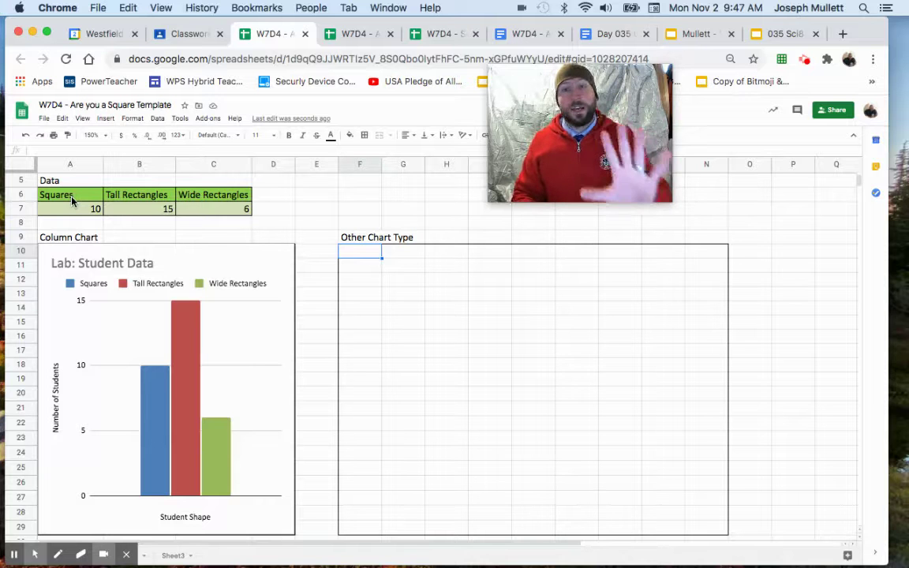
Copy the column chart into the Other Chart Type box, aligning it with the top border and widening it to fill the box.
{"action": "left_click", "coordinate": [246, 262]}
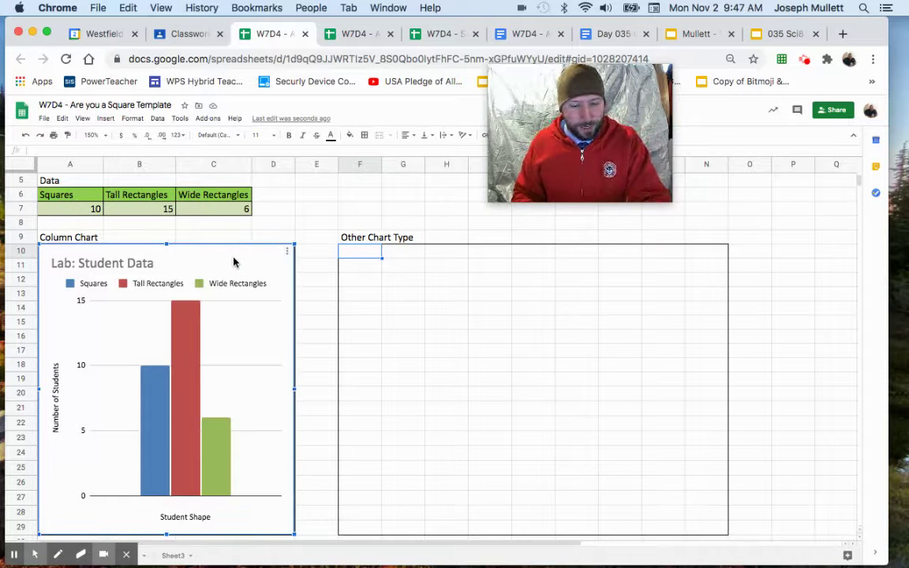
{"action": "left_click", "coordinate": [350, 259]}
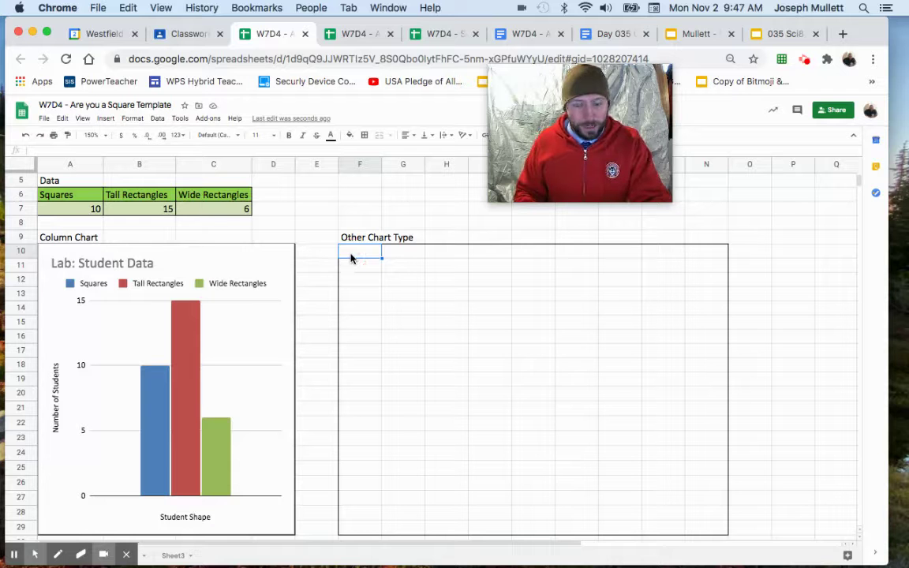
{"action": "key", "text": "super+v"}
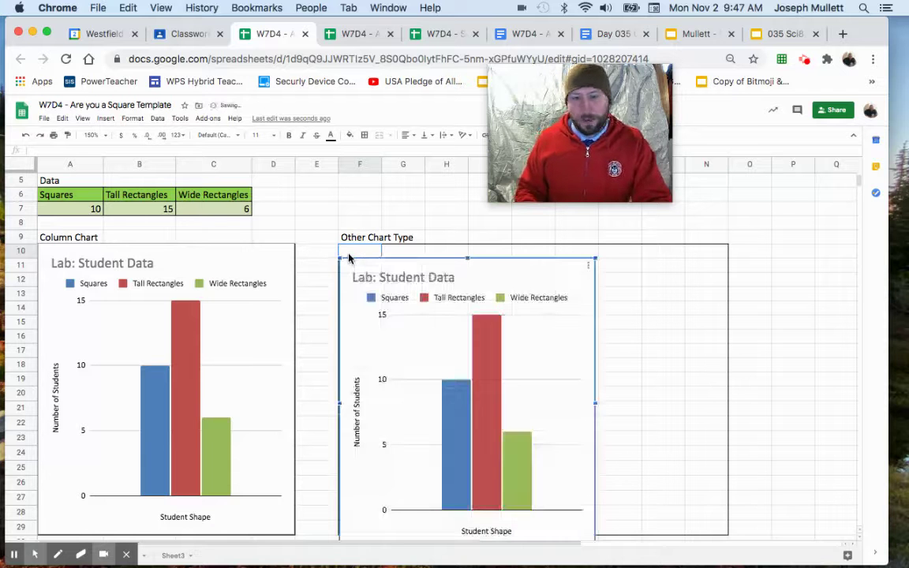
{"action": "left_click_drag", "start_coordinate": [557, 255], "coordinate": [558, 244]}
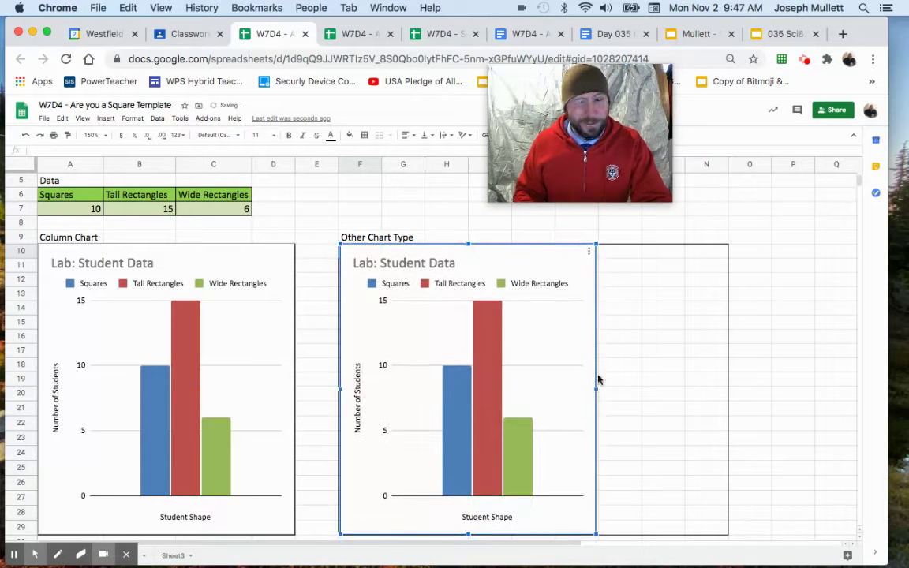
{"action": "left_click_drag", "start_coordinate": [721, 391], "coordinate": [728, 392]}
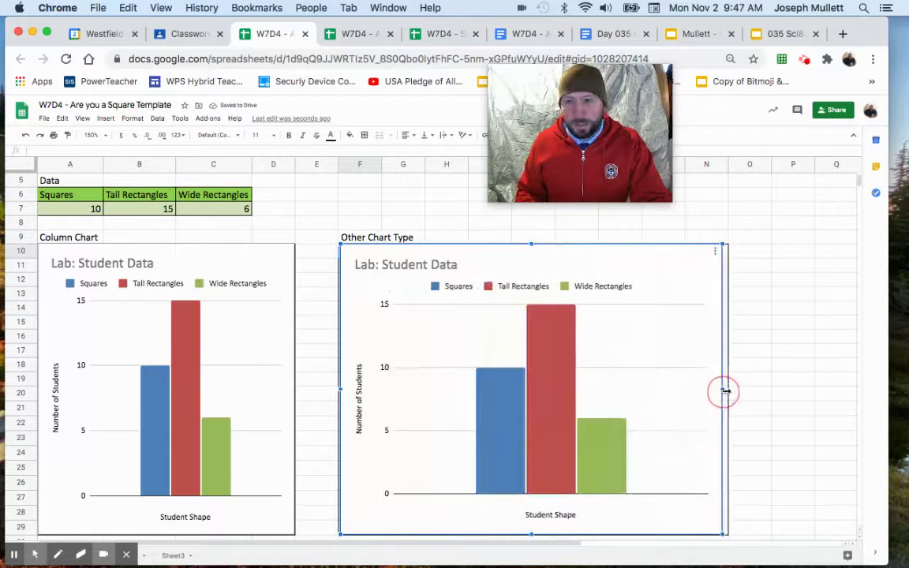
Change the copied chart in the Other Chart Type box to a pie chart, switch its rows and columns, and leave chart editing.
{"action": "left_click", "coordinate": [723, 257]}
{"action": "left_click", "coordinate": [680, 264]}
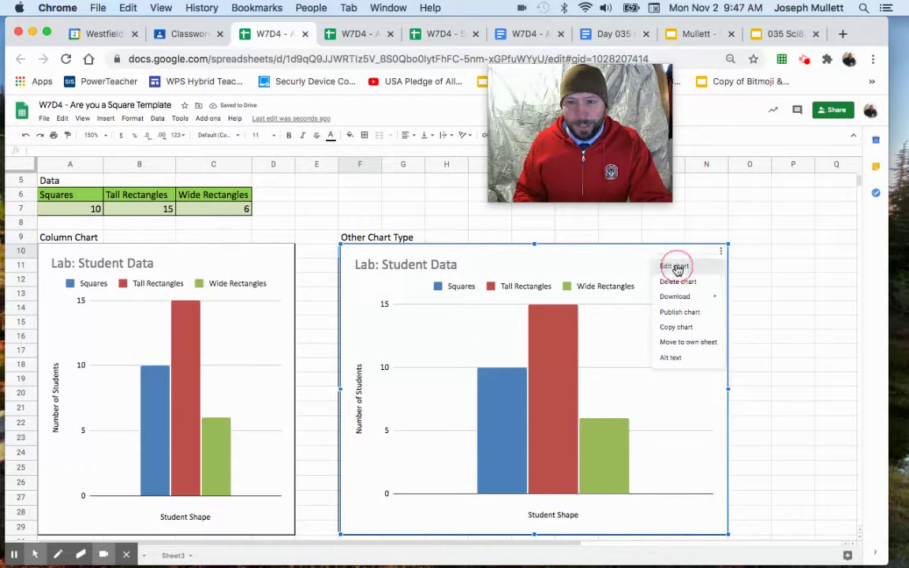
{"action": "left_click", "coordinate": [752, 207]}
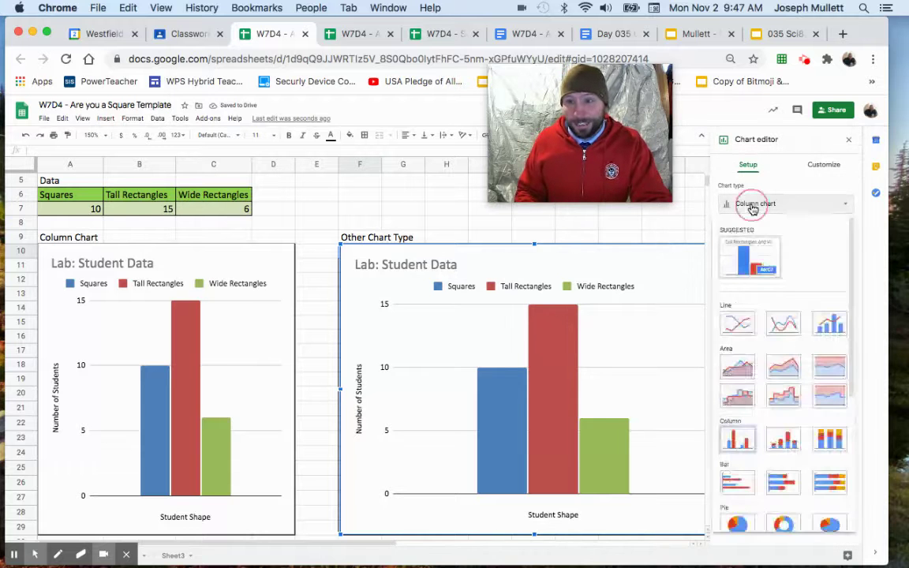
{"action": "left_click", "coordinate": [737, 525]}
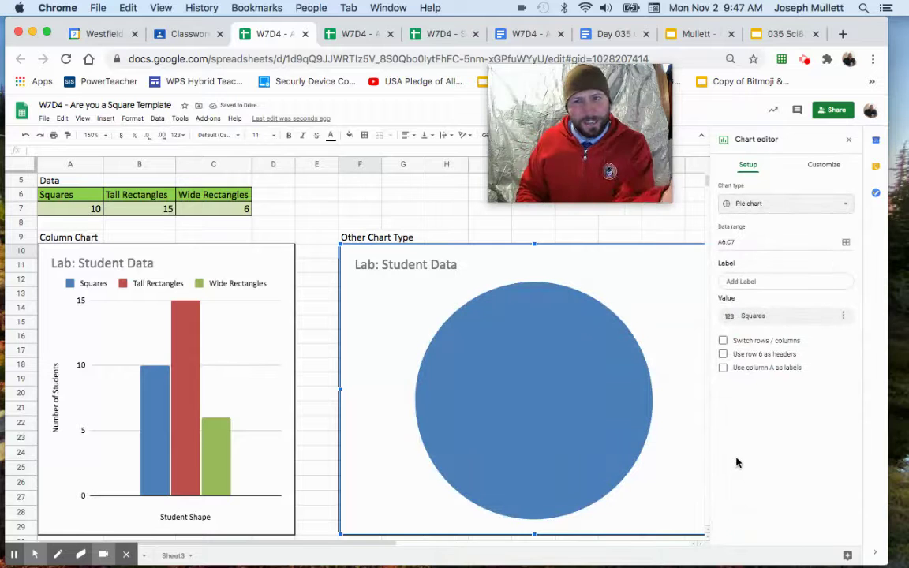
{"action": "left_click", "coordinate": [723, 343]}
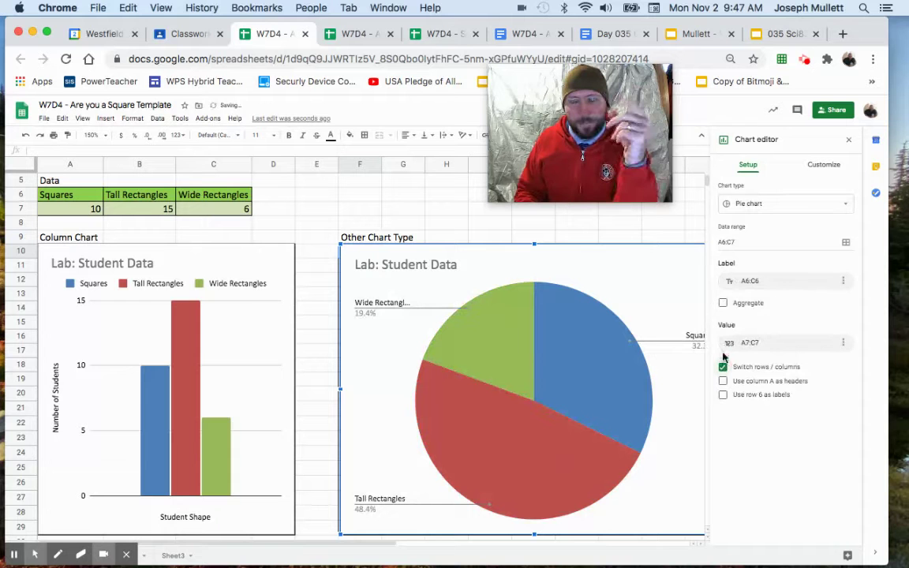
{"action": "left_click", "coordinate": [611, 226]}
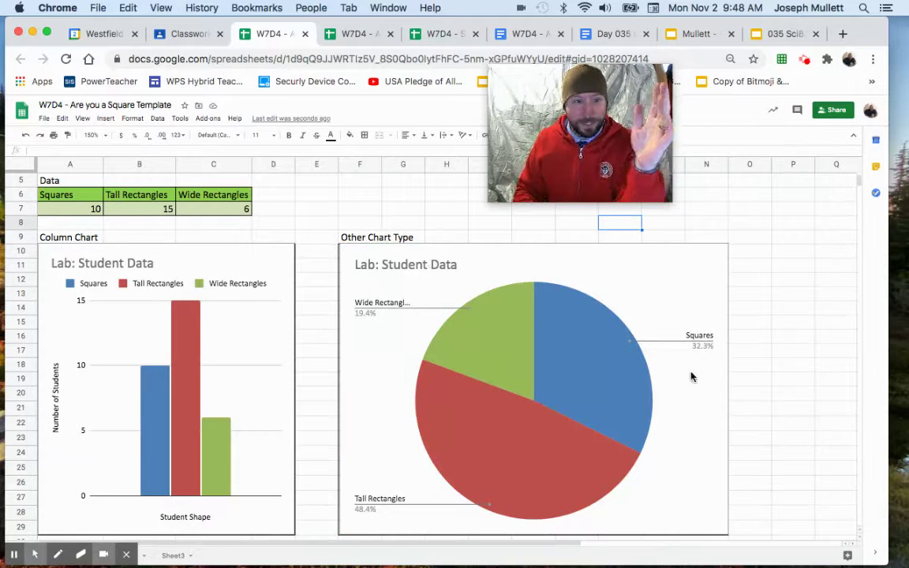
{"action": "left_click", "coordinate": [274, 227]}
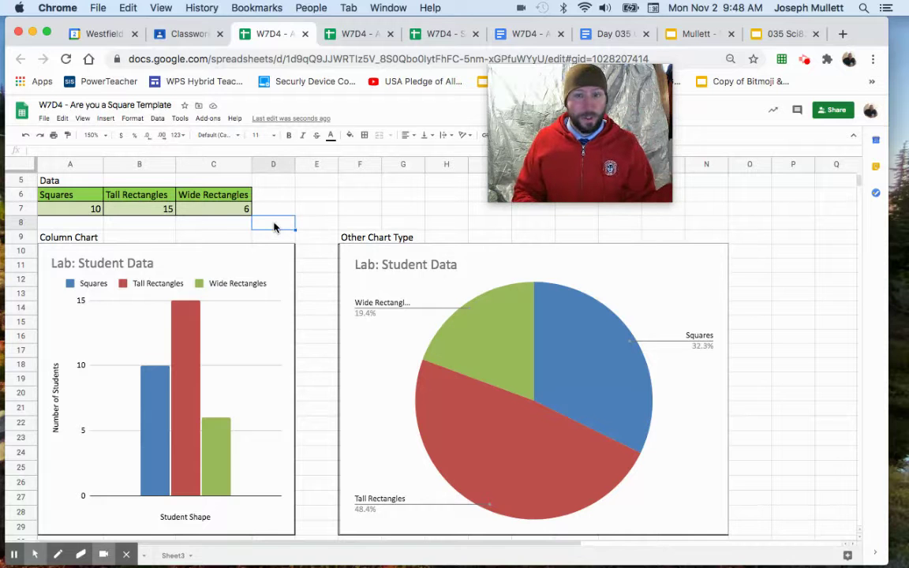
{"action": "scroll", "coordinate": [273, 227], "scroll_direction": "down", "scroll_amount": 5}
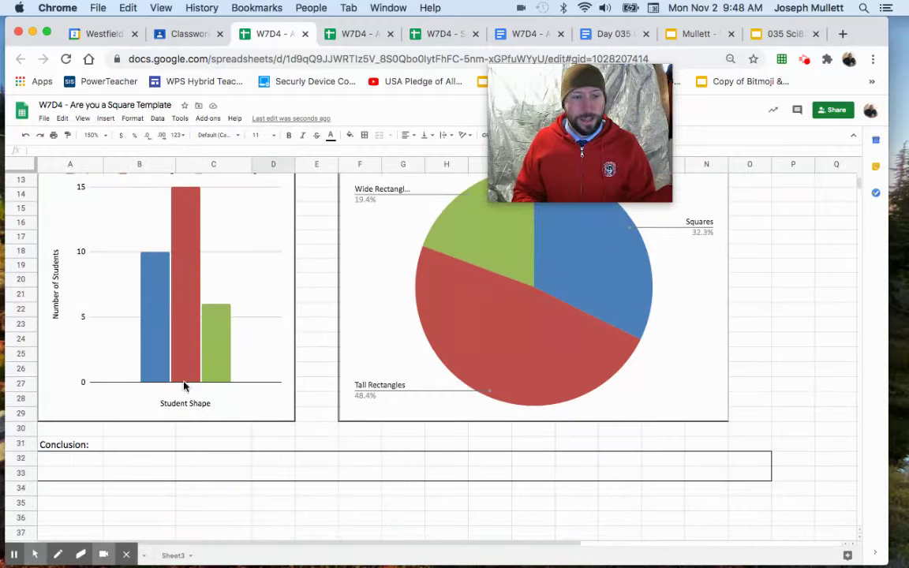
{"action": "left_click", "coordinate": [84, 461]}
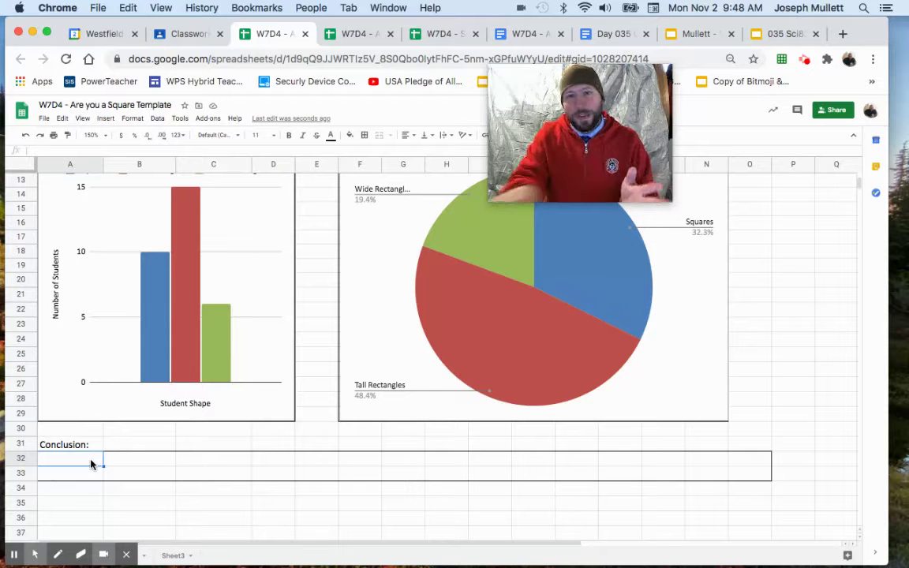
{"action": "left_click", "coordinate": [305, 330]}
{"action": "scroll", "coordinate": [305, 330], "scroll_direction": "up", "scroll_amount": 4}
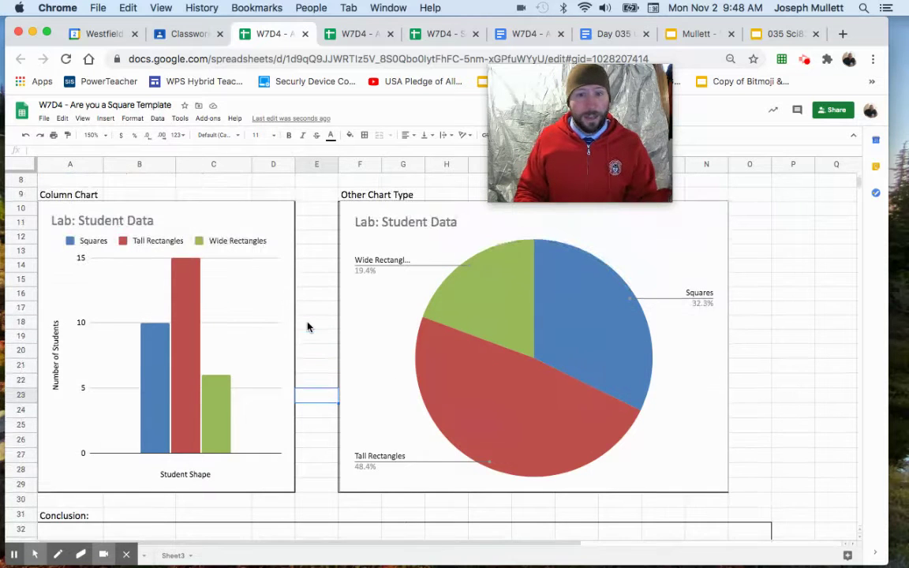